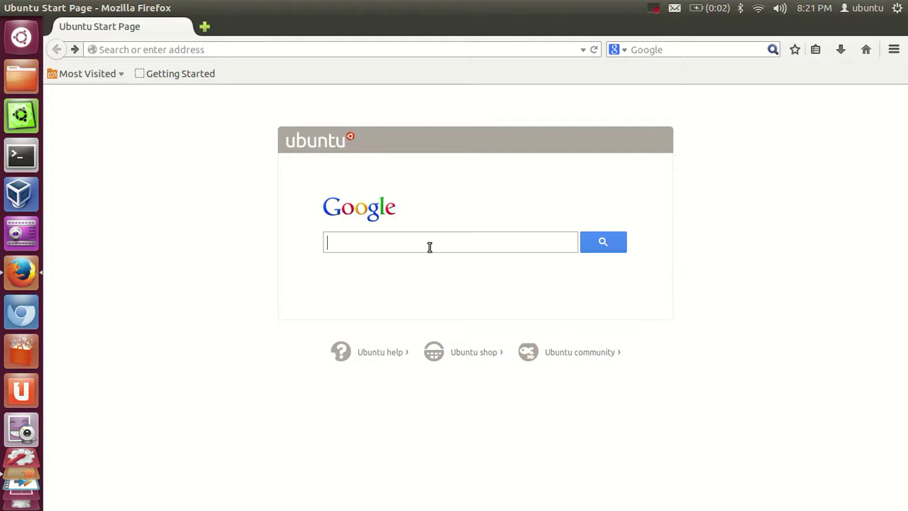
# Step: Search Google in Firefox for 'windows 8.1 evaluation'
pyautogui.write('windows 8.1 evaluation')
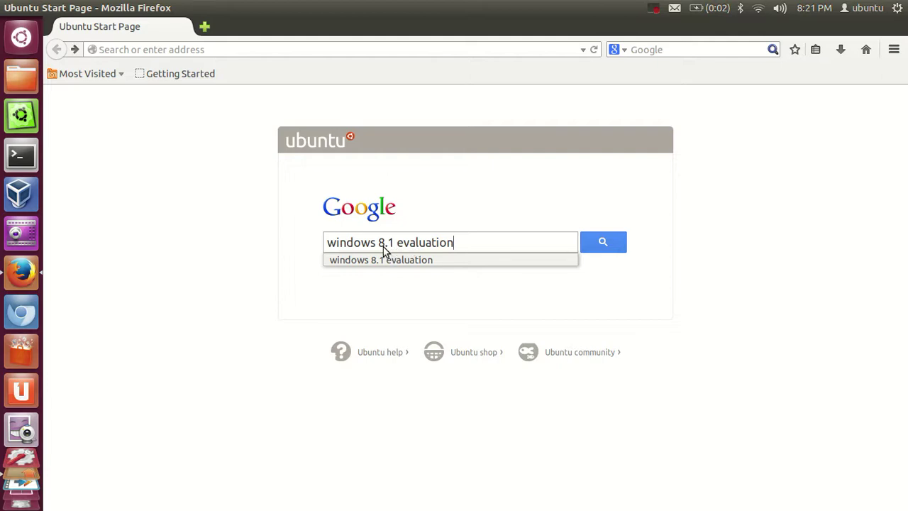
pyautogui.click(468, 241)
pyautogui.click(596, 244)
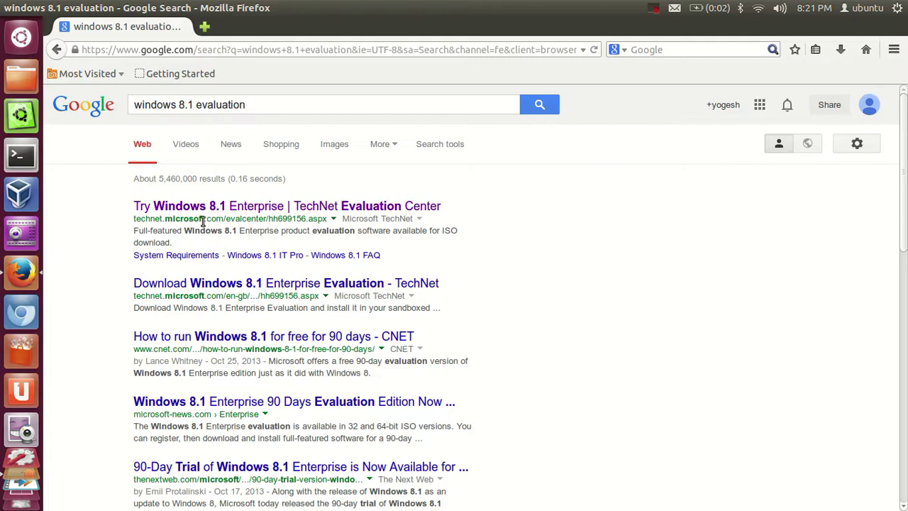
# Step: Open the 'Try Windows 8.1 Enterprise | TechNet Evaluation Center' result and choose Sign In under Download
pyautogui.click(248, 209)
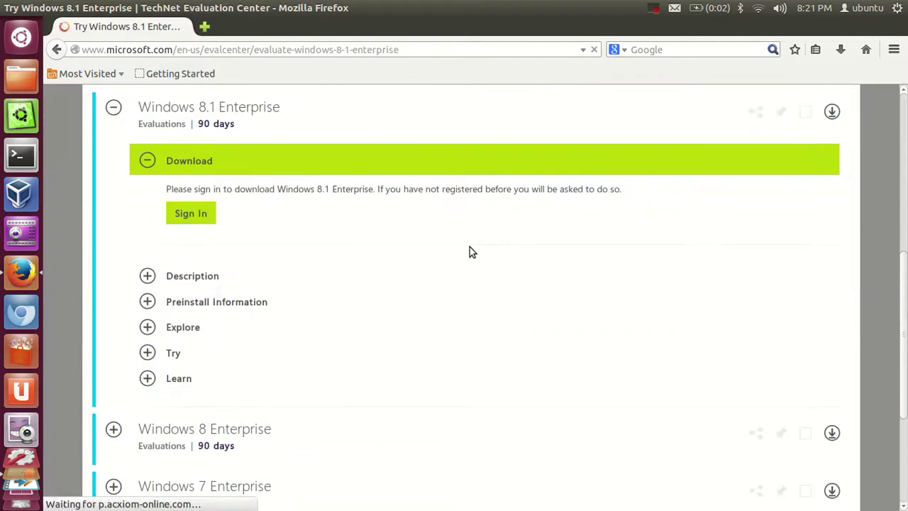
pyautogui.scroll(6, 470, 251)
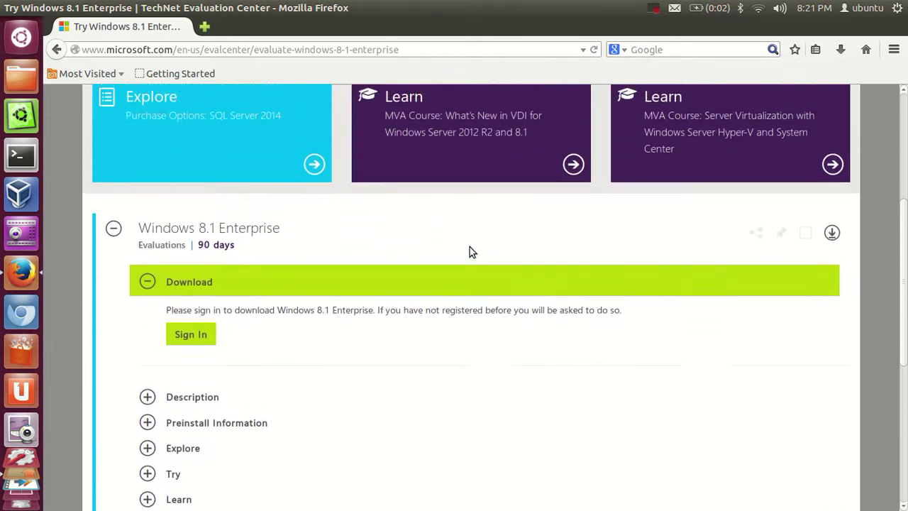
pyautogui.scroll(-4, 469, 249)
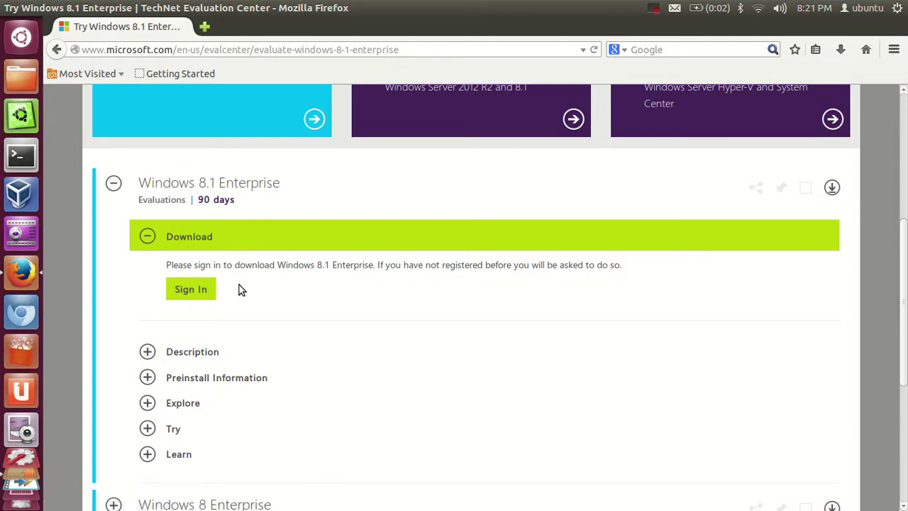
pyautogui.click(181, 291)
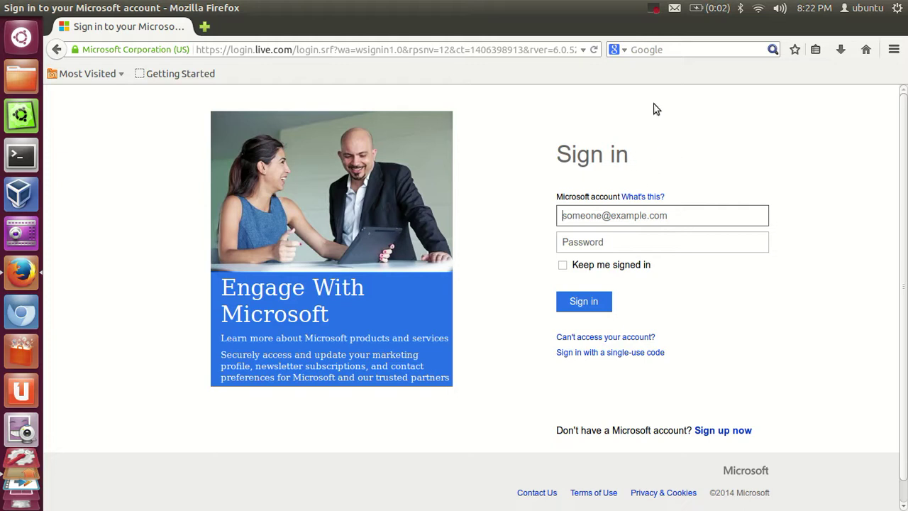
# Step: Start the Microsoft account sign-in at the e-mail field, then return to the Windows 8.1 Enterprise evaluation page
pyautogui.click(621, 218)
pyautogui.click(654, 12)
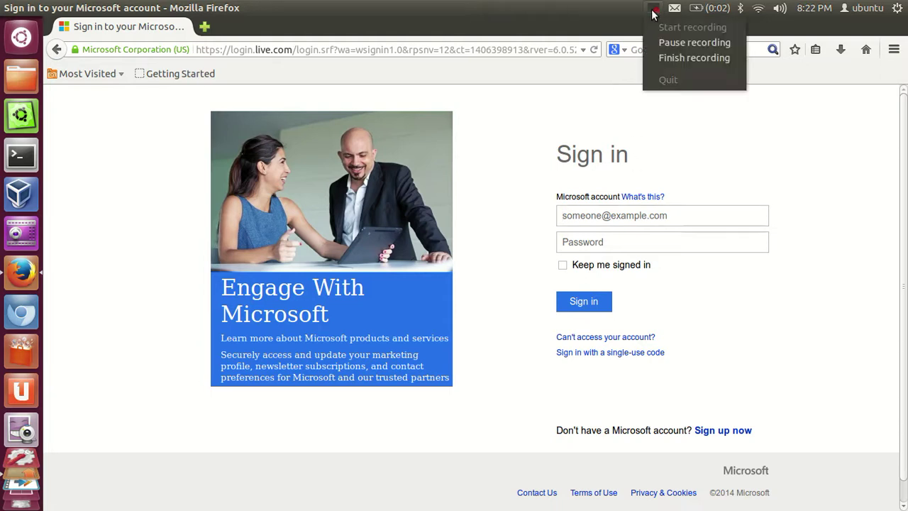
pyautogui.click(658, 41)
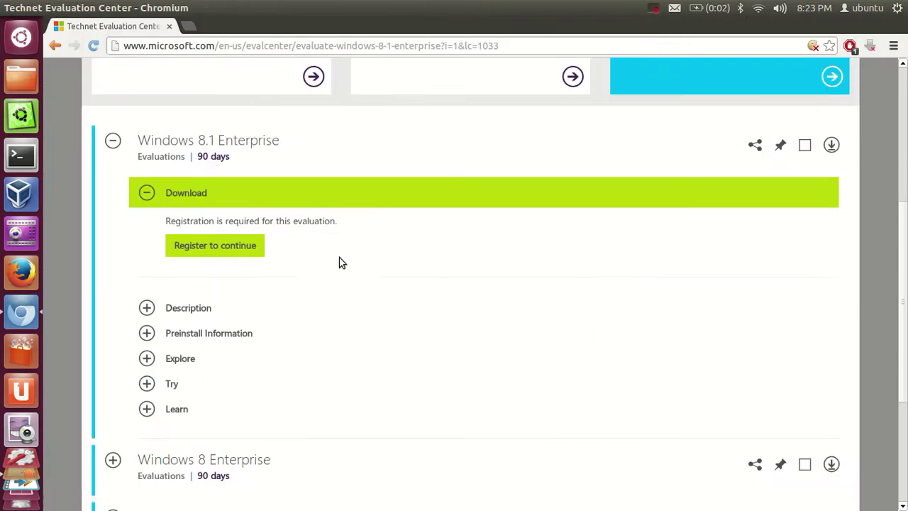
# Step: Scroll the Windows 8.1 Enterprise evaluation page to its registration-required Download section
pyautogui.scroll(3, 457, 264)
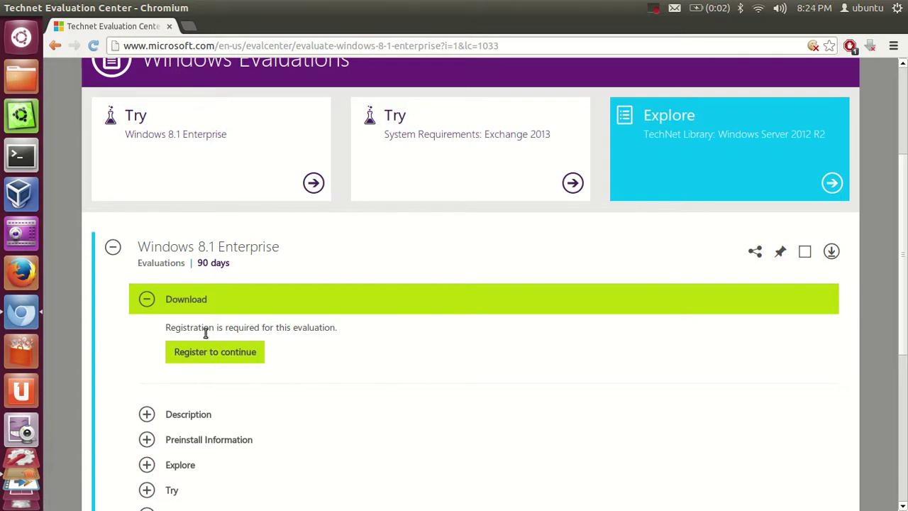
pyautogui.scroll(-2, 212, 311)
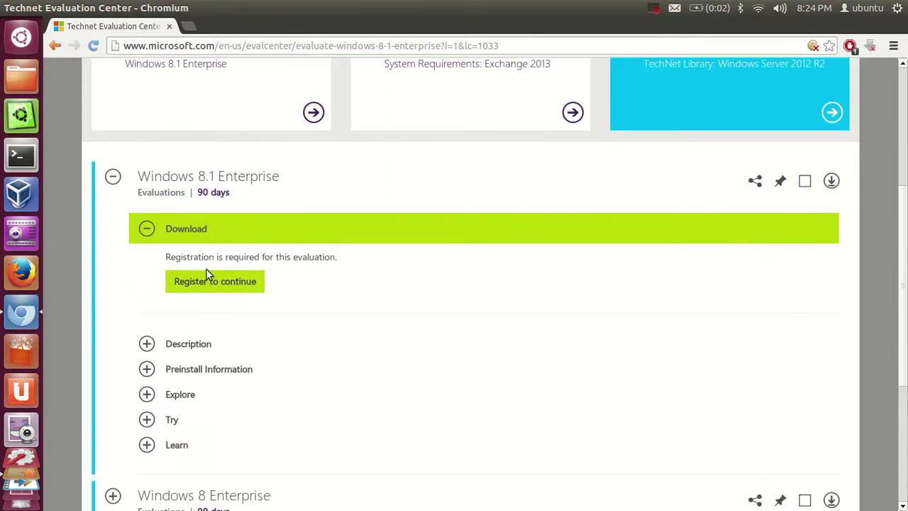
# Step: Choose 'Register to continue' and scroll back to the Windows 8.1 Enterprise download questionnaire
pyautogui.click(214, 283)
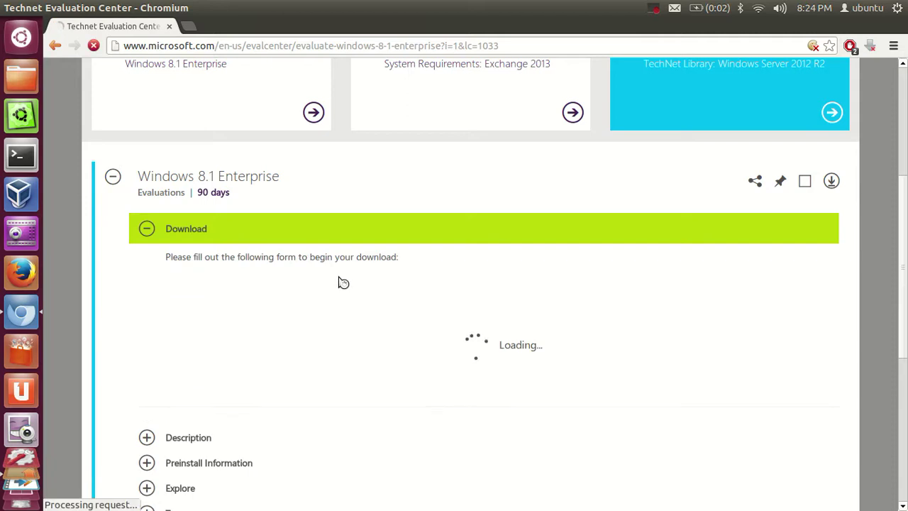
pyautogui.scroll(-2, 339, 281)
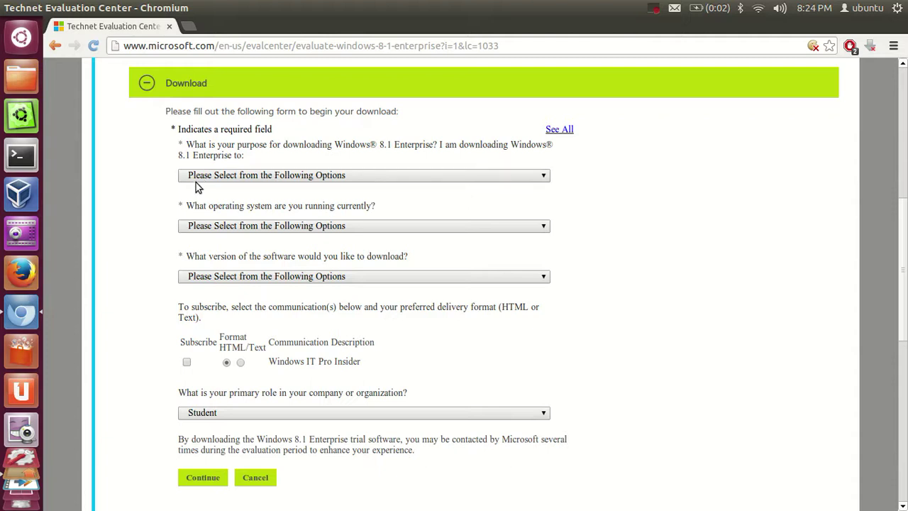
pyautogui.scroll(-2, 300, 390)
pyautogui.scroll(2, 300, 390)
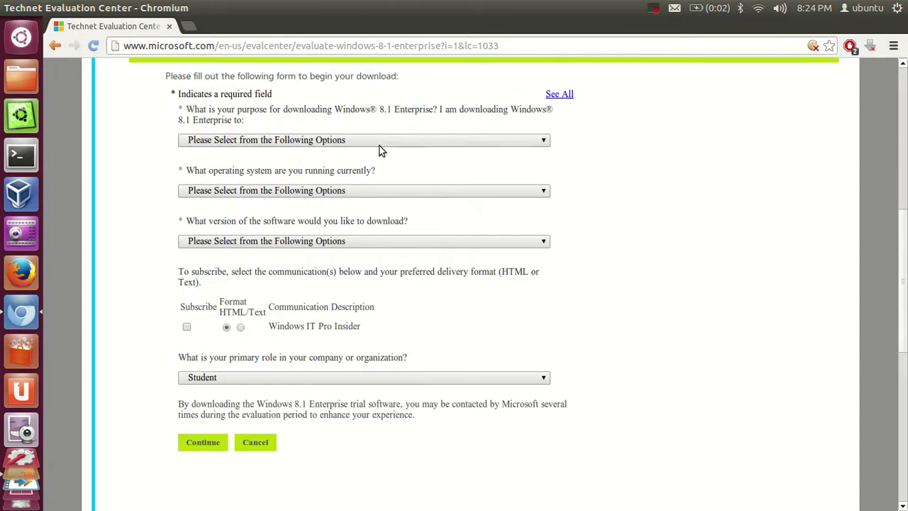
pyautogui.scroll(-5, 369, 220)
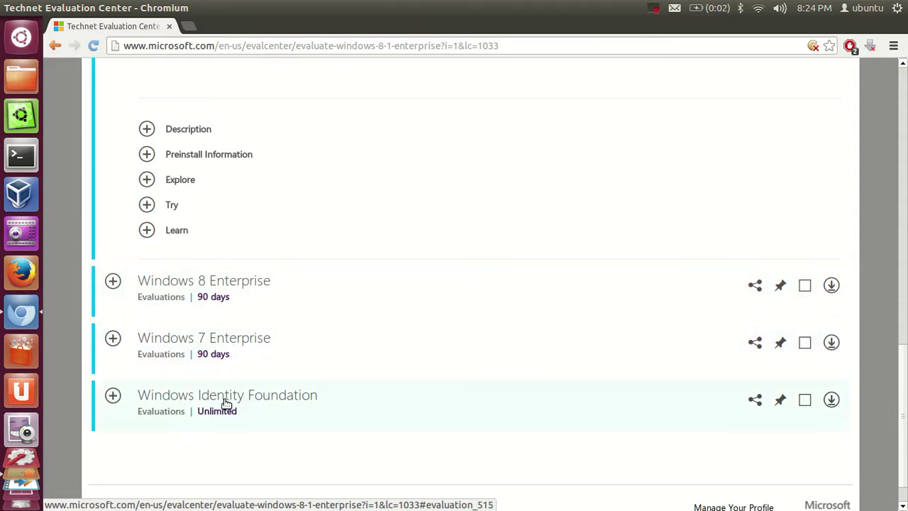
pyautogui.scroll(5, 245, 388)
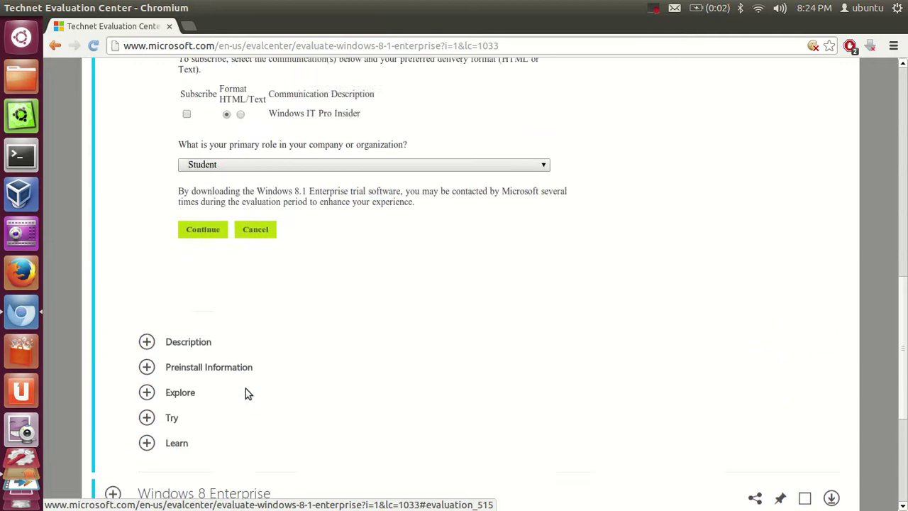
pyautogui.scroll(5, 270, 373)
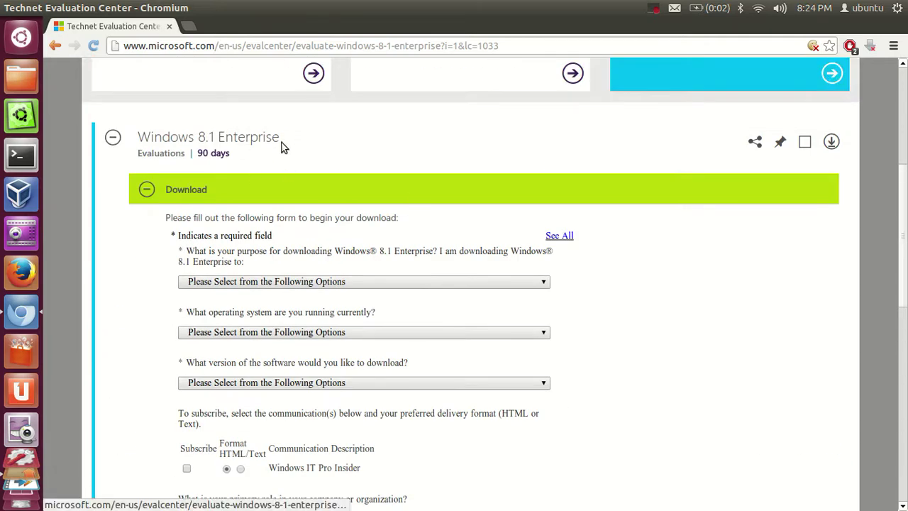
pyautogui.scroll(-12, 339, 190)
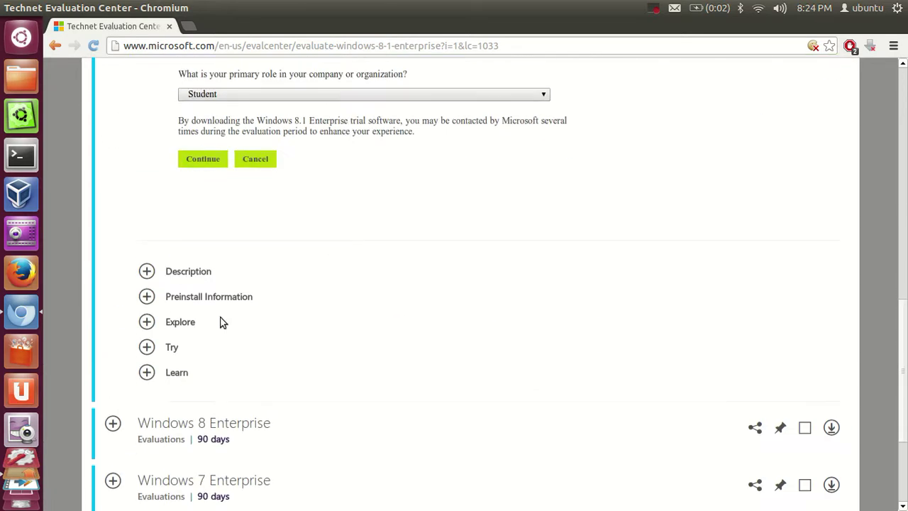
pyautogui.scroll(-2, 199, 366)
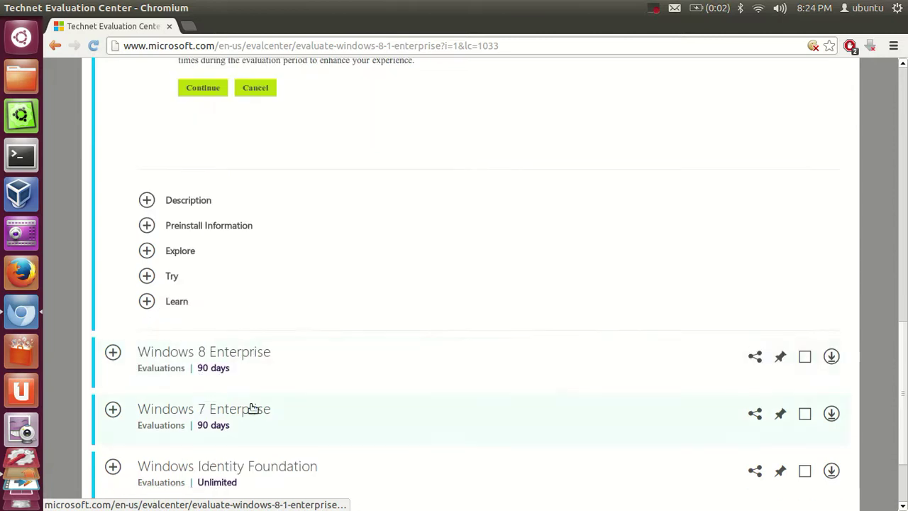
pyautogui.scroll(12, 252, 408)
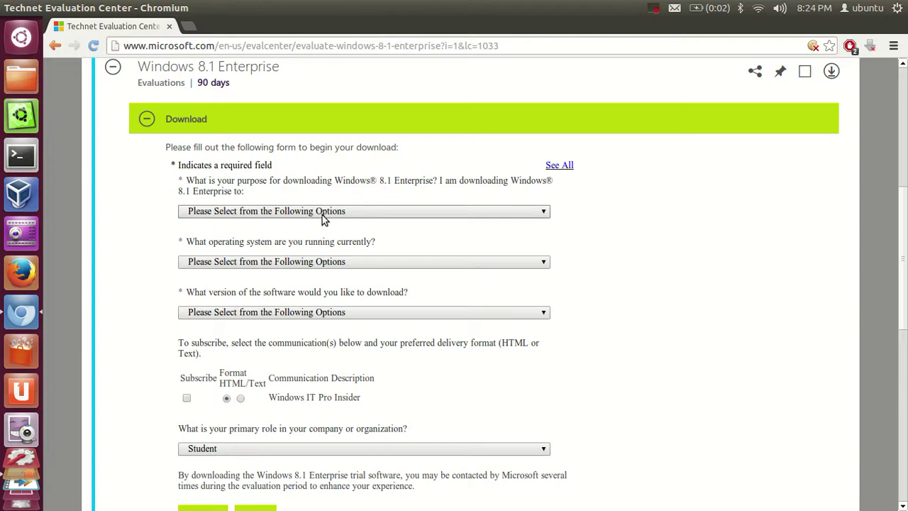
# Step: Set the purpose to Evaluate Windows 8.1 Enterprise and the current OS to Windows® 7
pyautogui.click(322, 214)
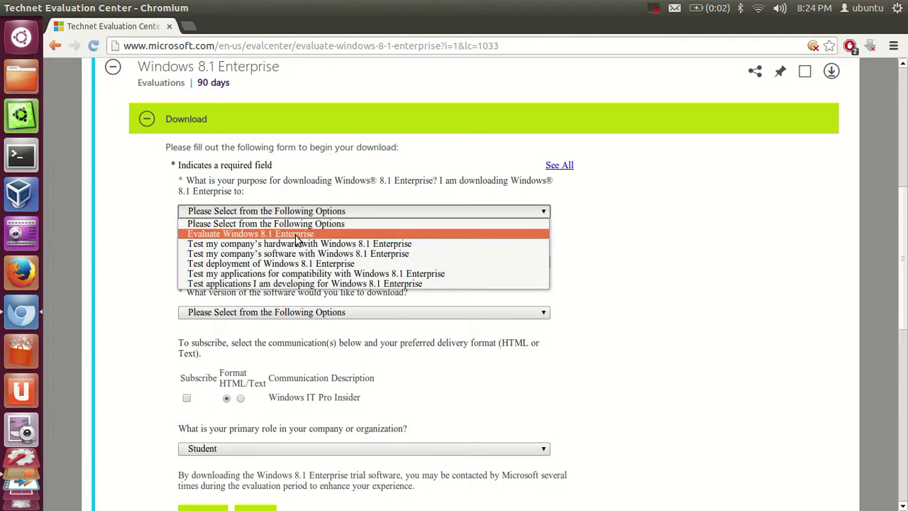
pyautogui.click(296, 236)
pyautogui.scroll(-1, 163, 231)
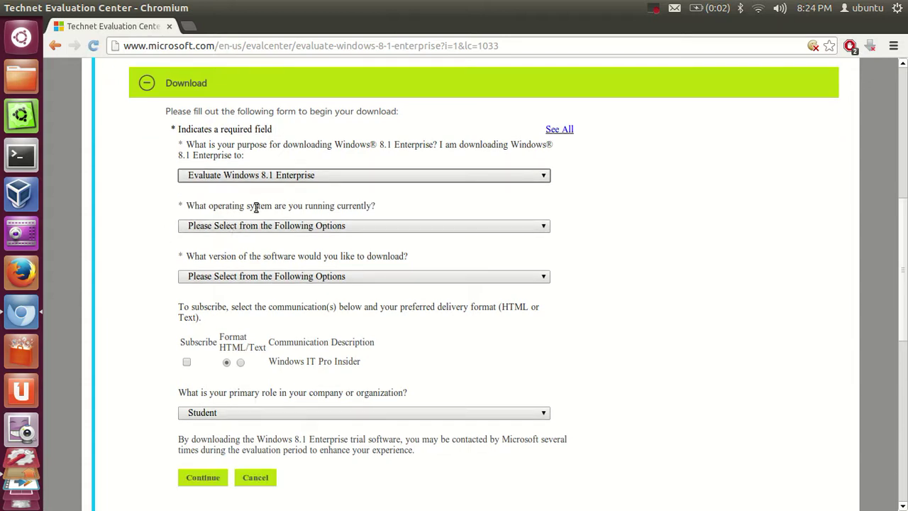
pyautogui.click(287, 226)
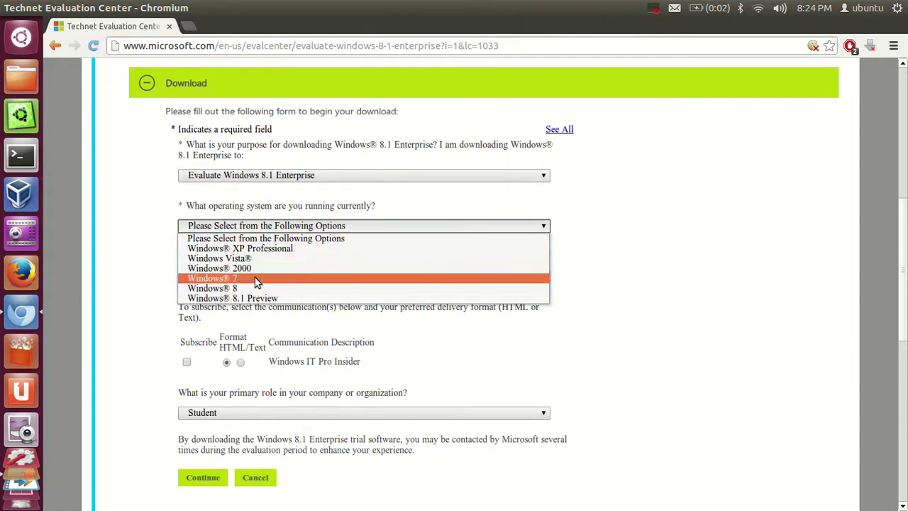
pyautogui.click(257, 278)
pyautogui.scroll(-2, 95, 243)
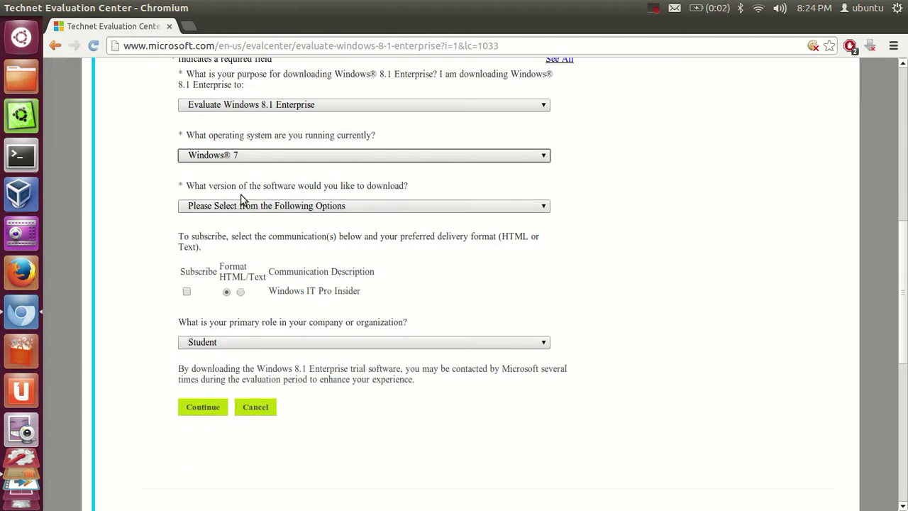
# Step: Select the 64 bit version and subscribe to Windows IT Pro Insider
pyautogui.click(322, 207)
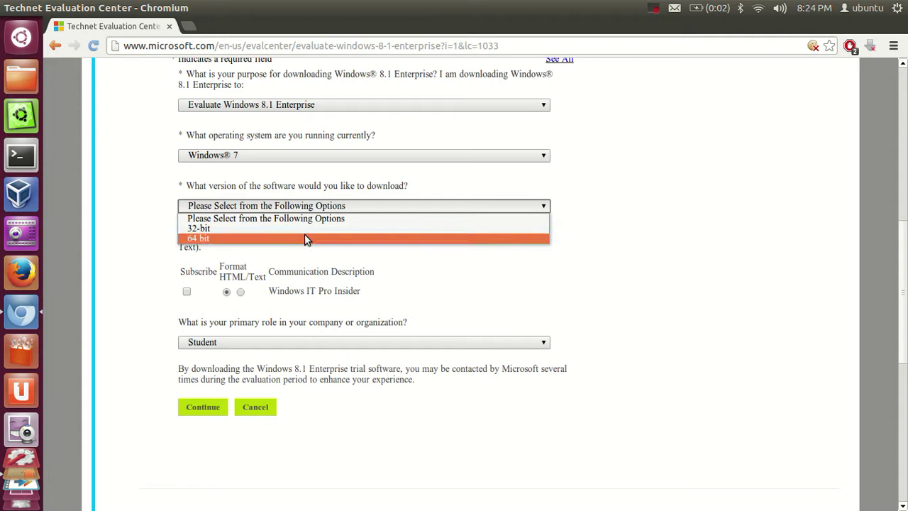
pyautogui.click(304, 239)
pyautogui.scroll(-1, 217, 241)
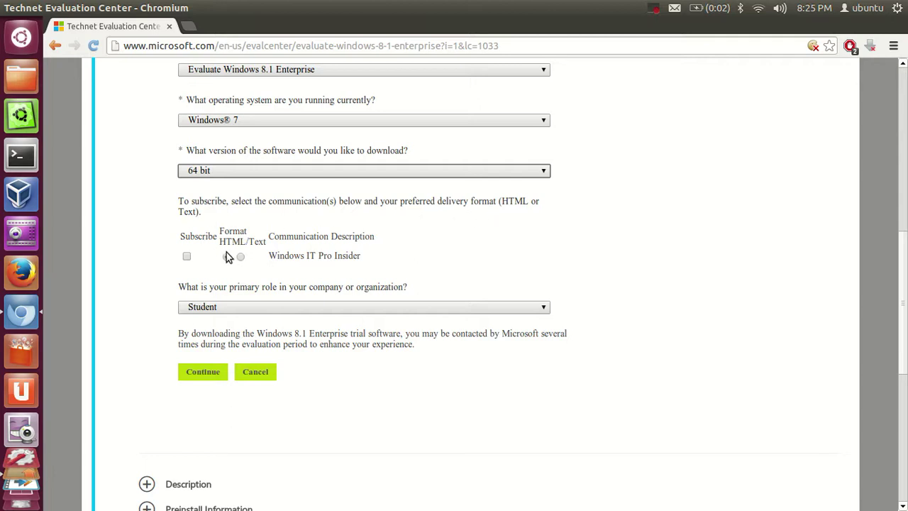
pyautogui.click(187, 256)
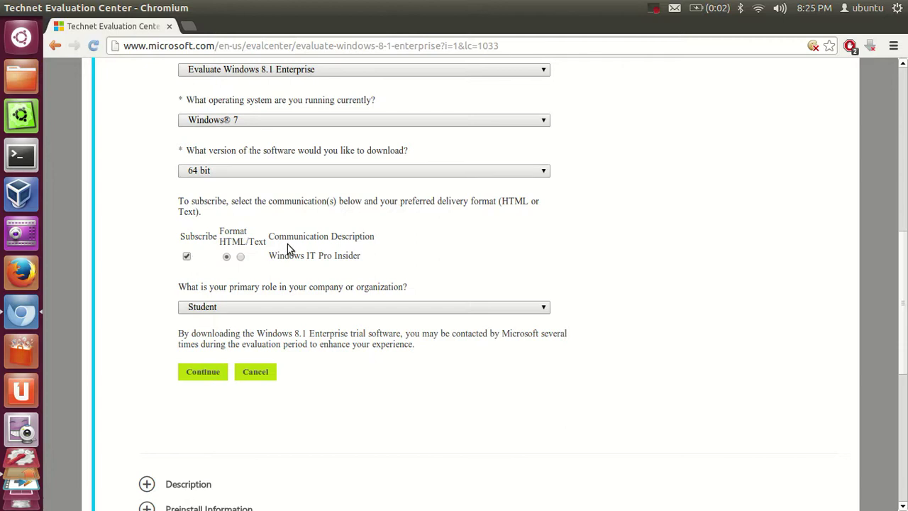
pyautogui.scroll(-1, 415, 244)
pyautogui.scroll(-2, 415, 248)
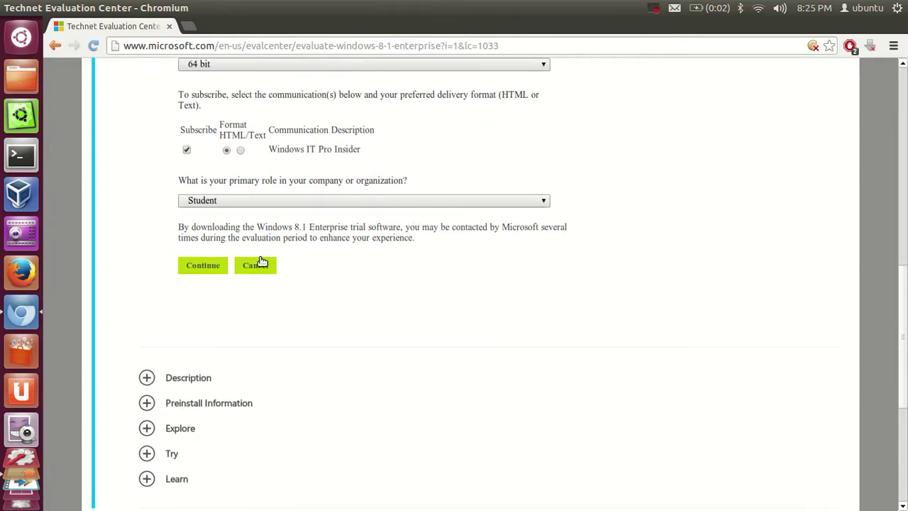
# Step: Submit the questionnaire and choose English as the Windows 8.1 64 Bit download language
pyautogui.click(202, 266)
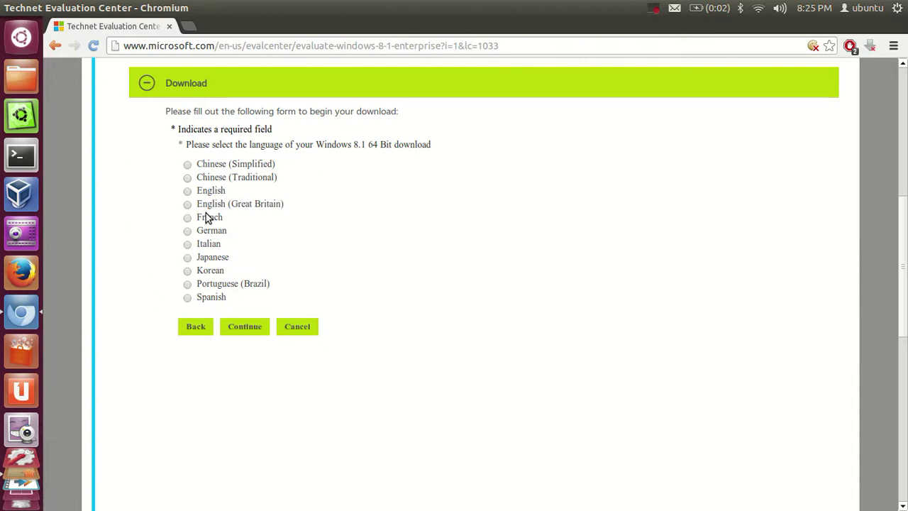
pyautogui.click(187, 190)
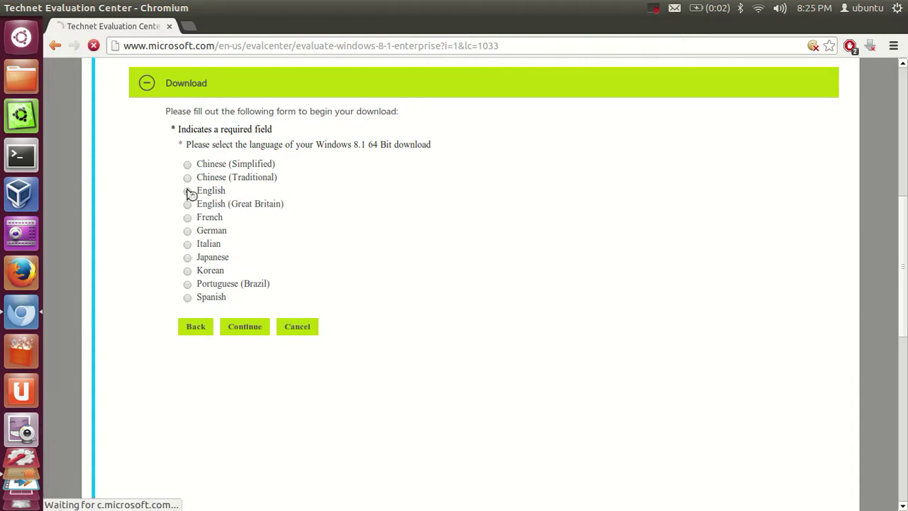
pyautogui.click(238, 327)
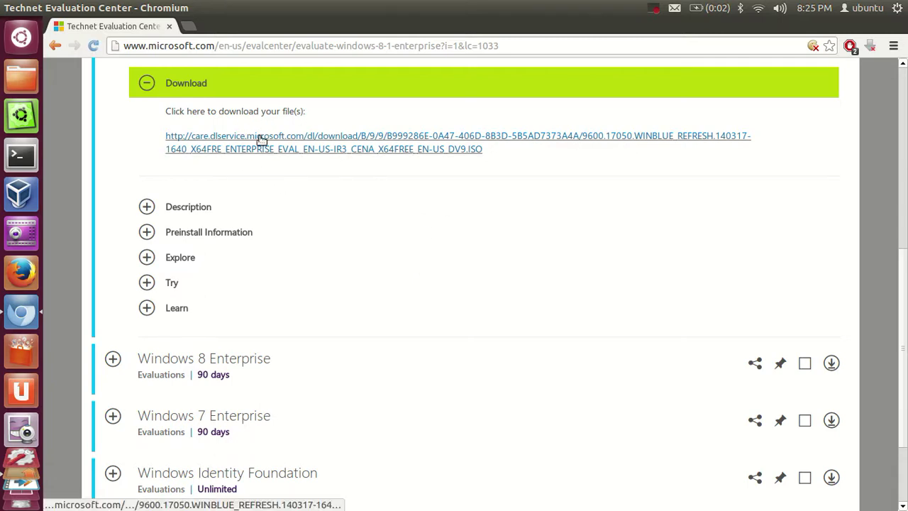
# Step: Download the 3.7 GB Windows 8.1 Enterprise ISO from the care.dlservice.microsoft.com link
pyautogui.click(325, 139)
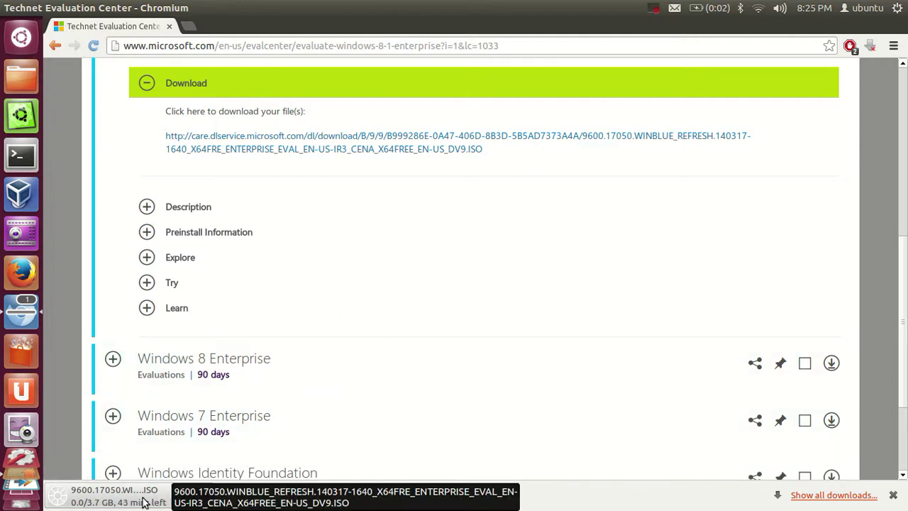
pyautogui.scroll(-1, 317, 402)
pyautogui.scroll(-2, 319, 397)
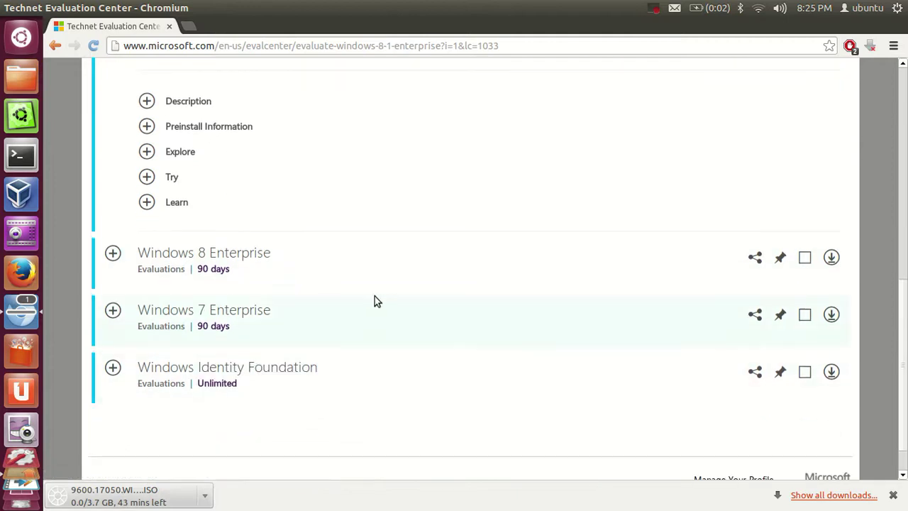